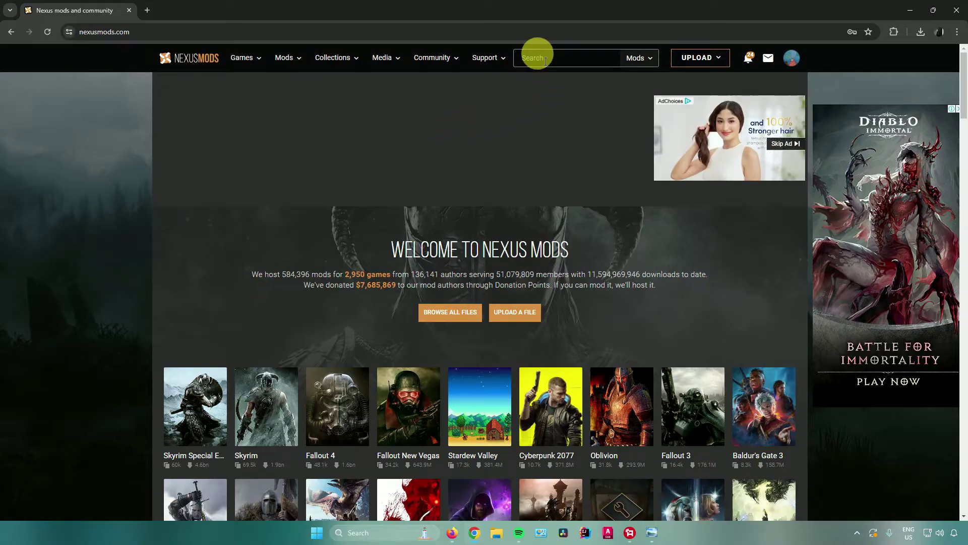
Open the Cyberpunk 2077 mods page and list its all-time popular mods
scroll(504, 278, "down", 1)
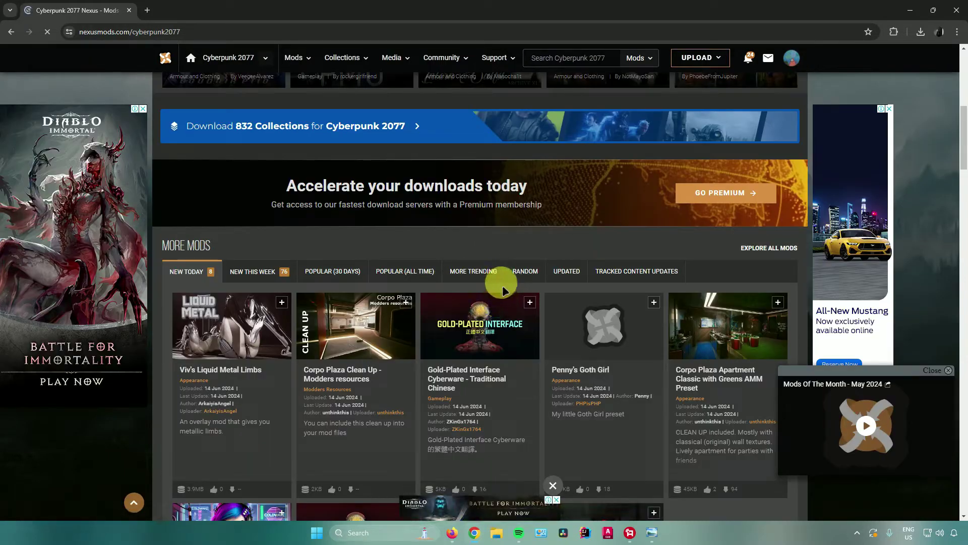
scroll(481, 283, "down", 1)
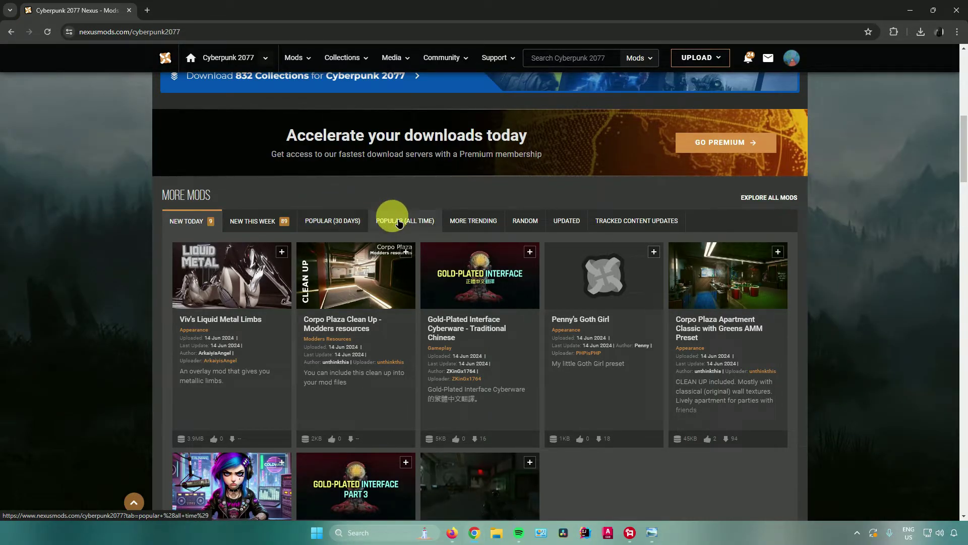
left_click(399, 222)
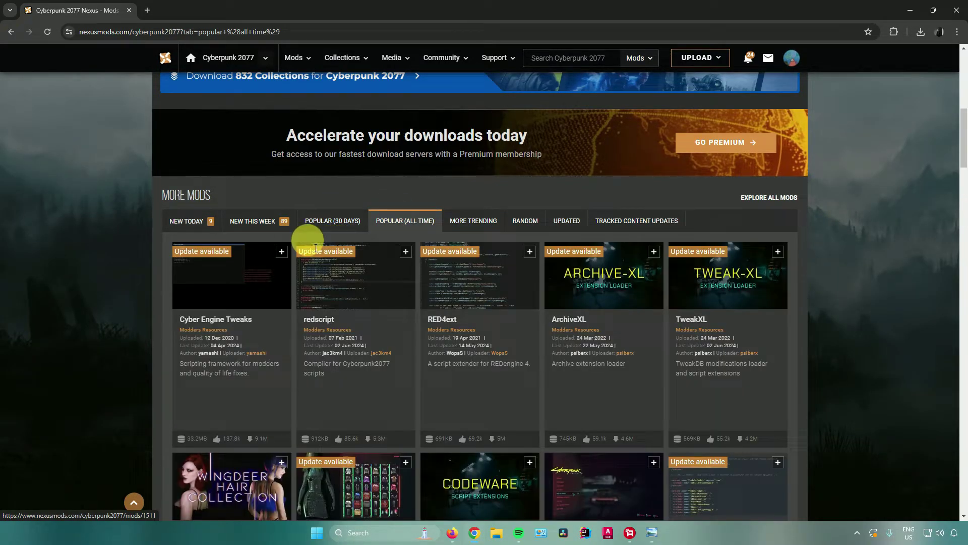
Browse the all-time popular mods and open the Immersive First Person mod page
scroll(310, 245, "down", 2)
scroll(312, 249, "down", 7)
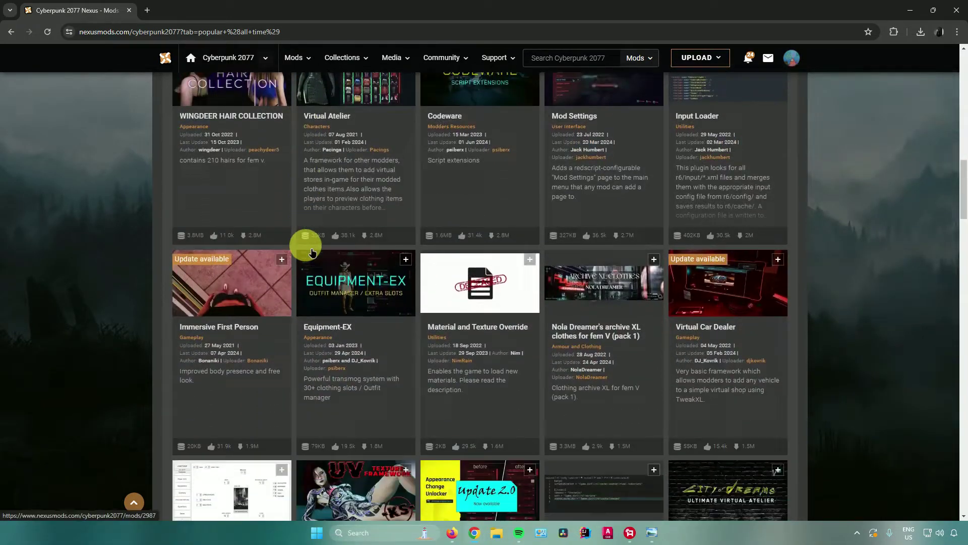
scroll(312, 253, "down", 3)
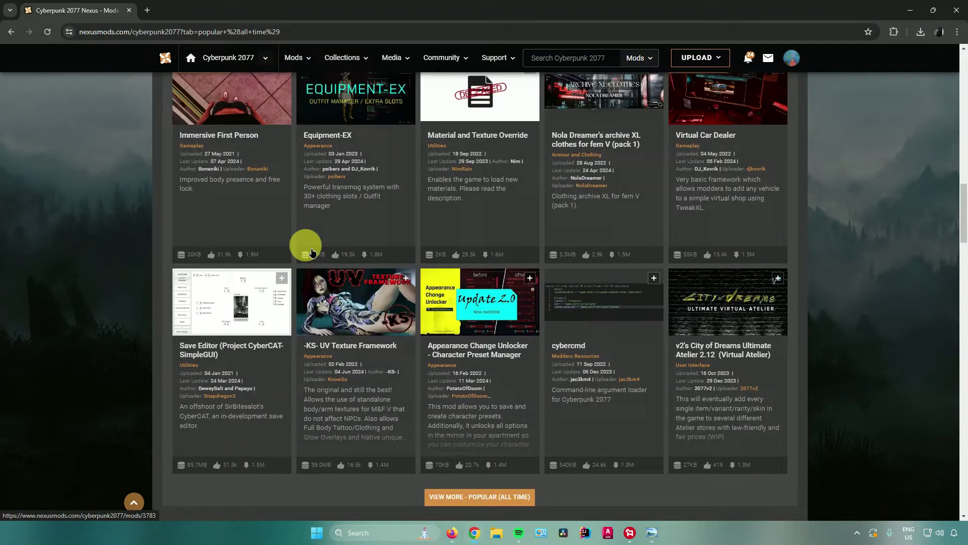
scroll(315, 248, "up", 10)
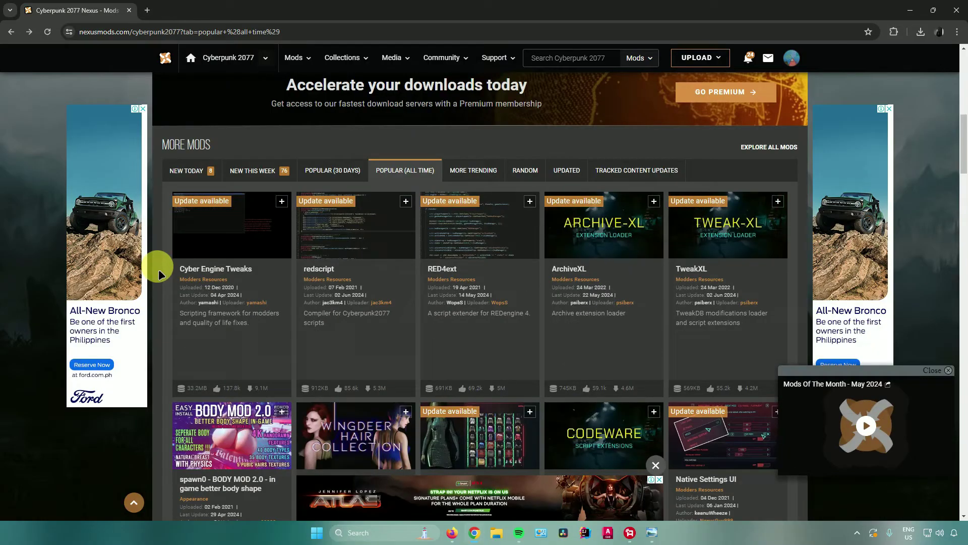
scroll(216, 266, "down", 10)
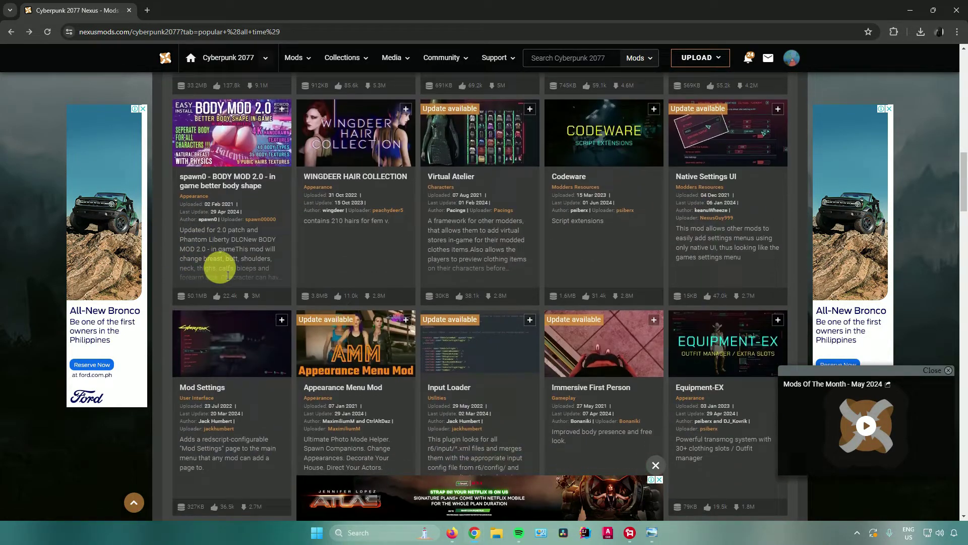
scroll(234, 279, "up", 5)
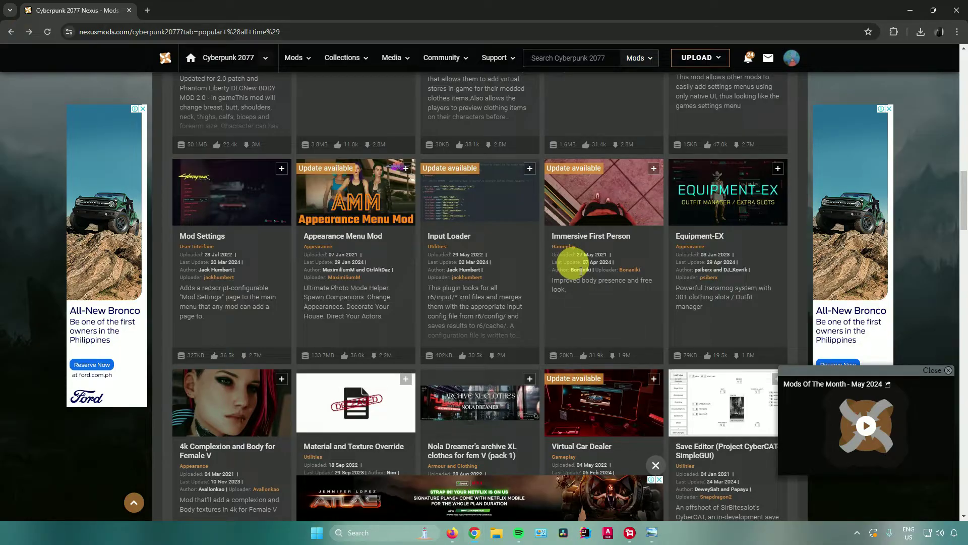
left_click(578, 218)
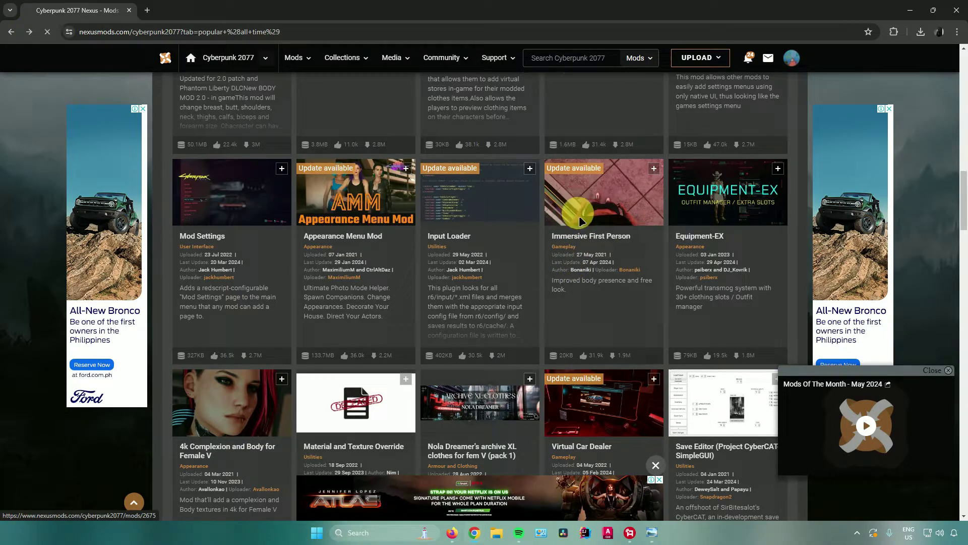
Show the mod's files and request a manual download of the main Immersive First Person file
scroll(392, 244, "down", 5)
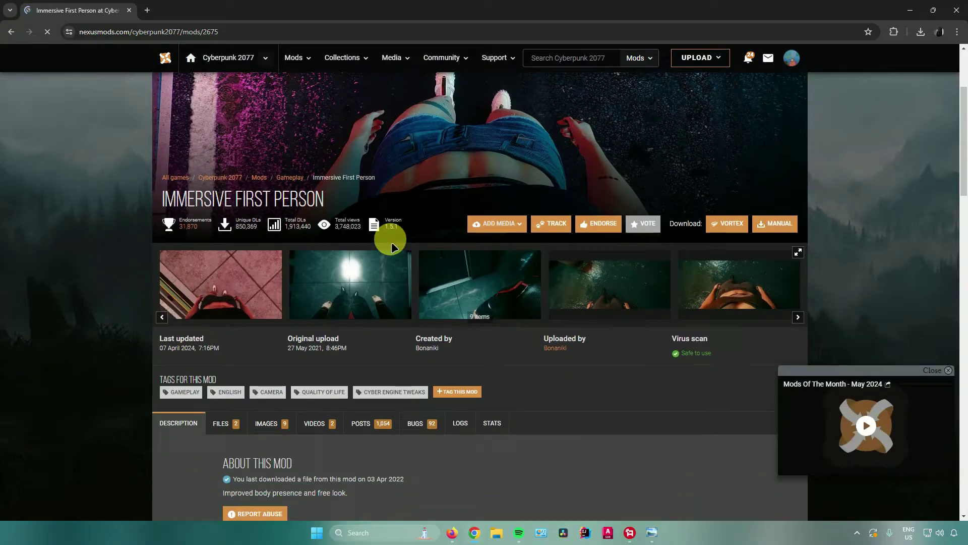
scroll(351, 238, "down", 3)
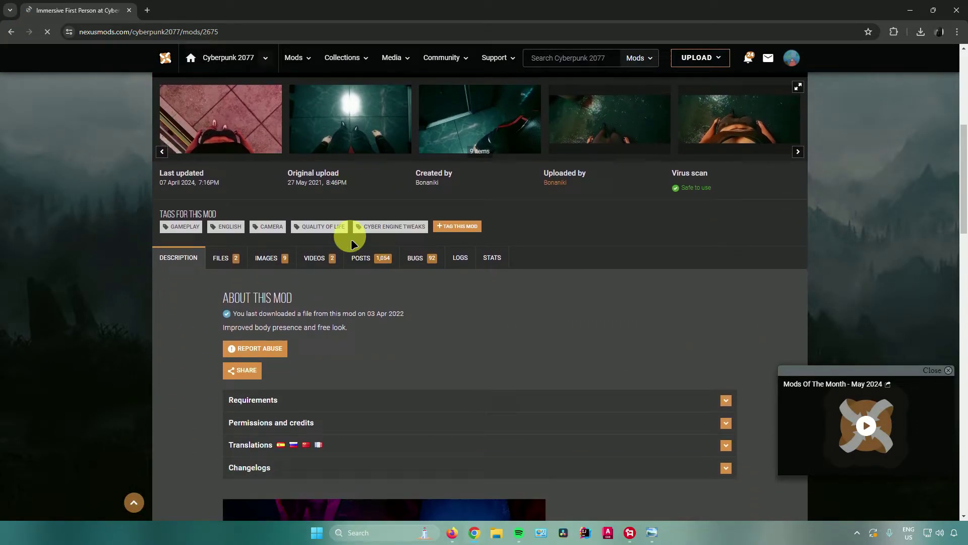
left_click(221, 171)
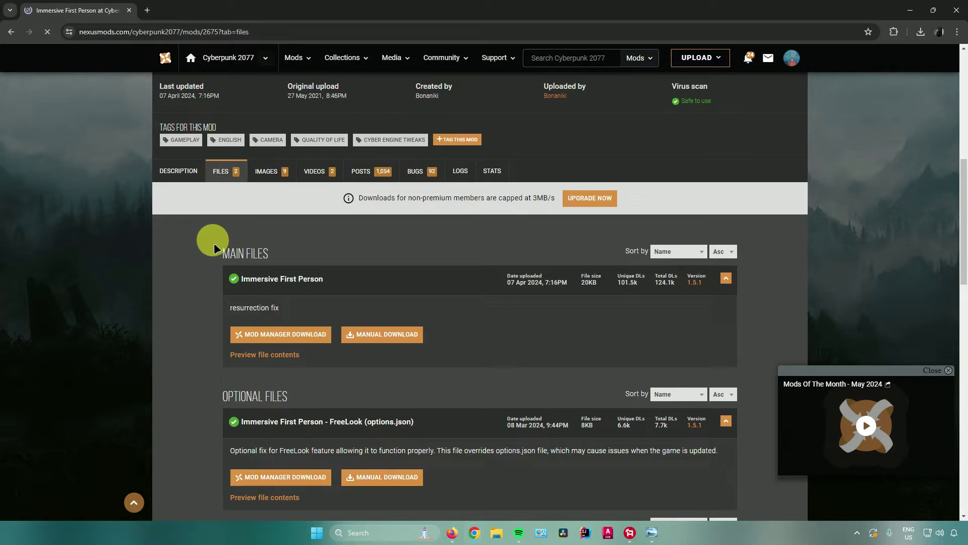
scroll(205, 238, "down", 1)
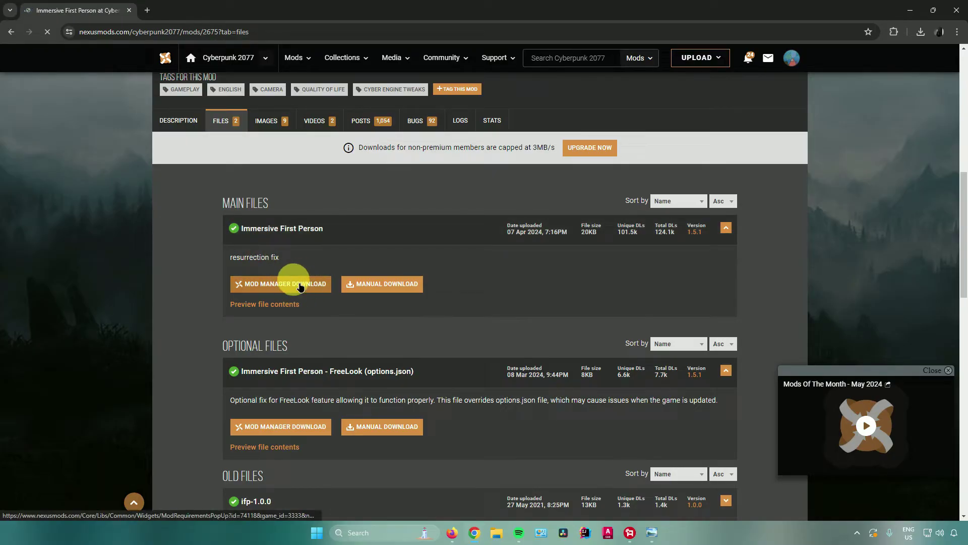
left_click(369, 284)
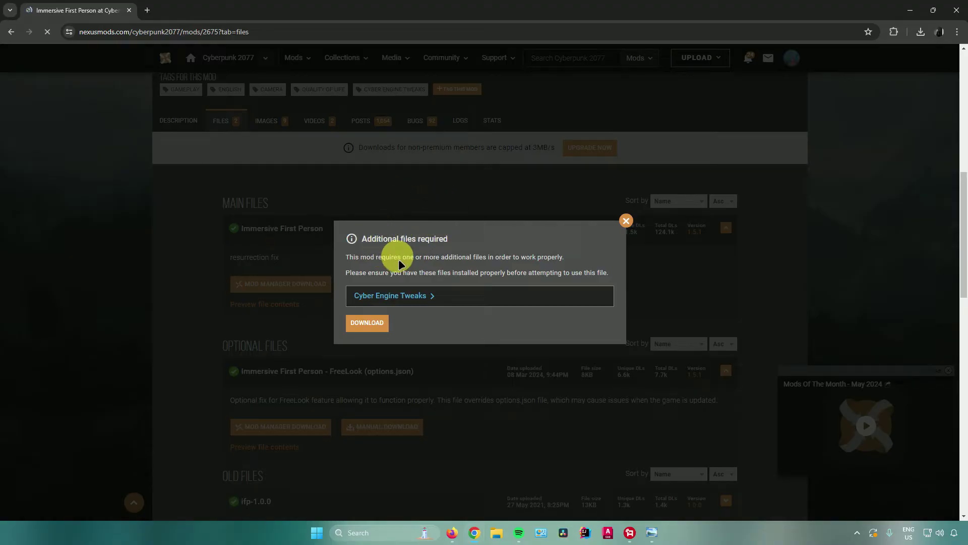
Open the required Cyber Engine Tweaks mod in a new tab and start a slow manual download of CET 1.32.2
right_click(387, 299)
left_click(413, 308)
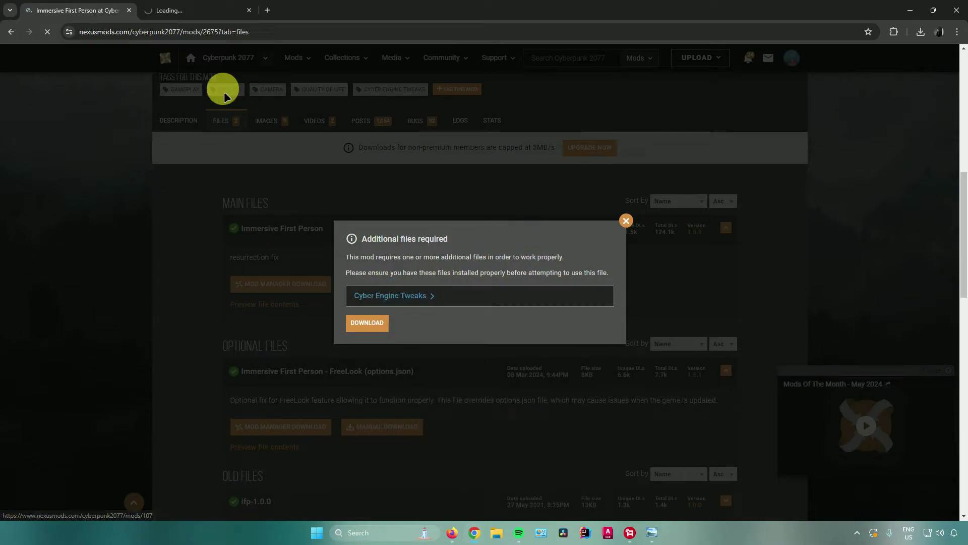
left_click(192, 11)
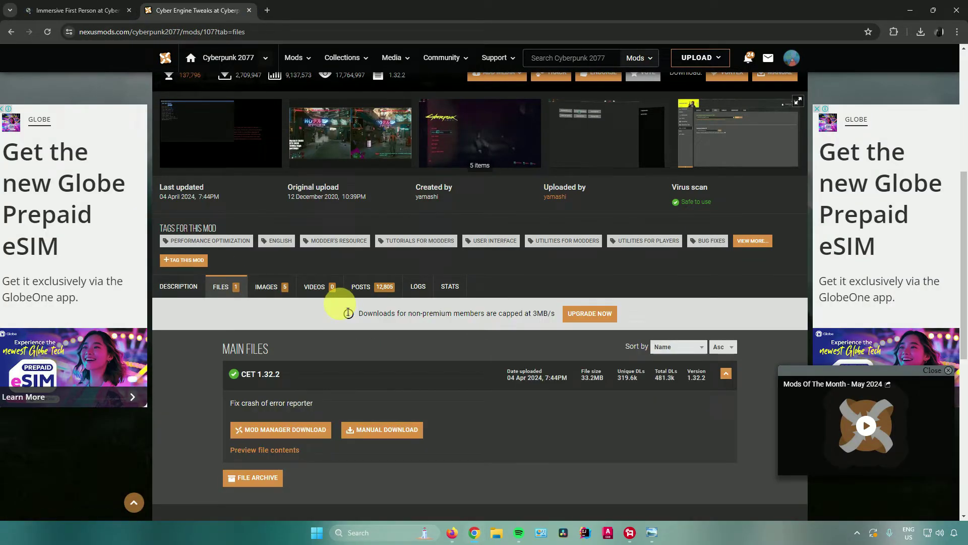
scroll(348, 313, "down", 2)
left_click(360, 325)
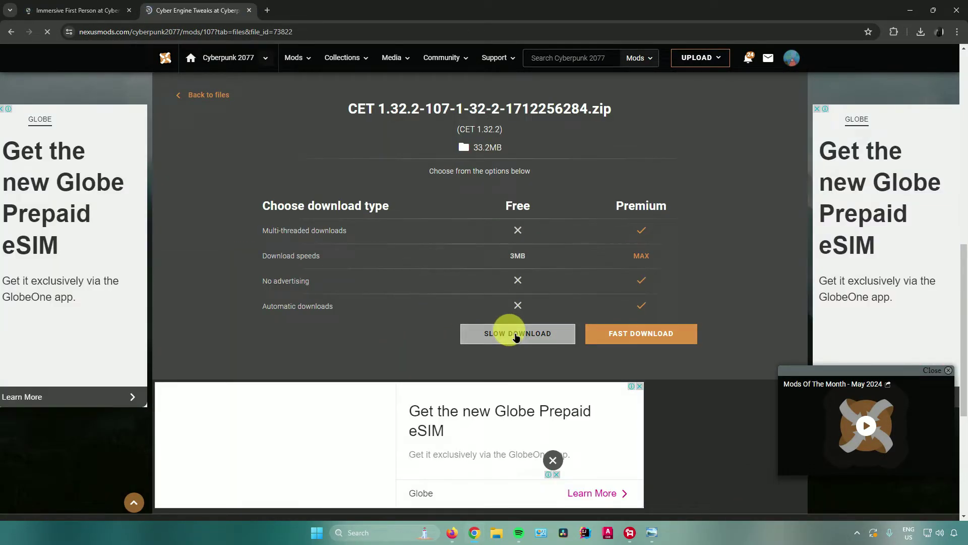
left_click(515, 336)
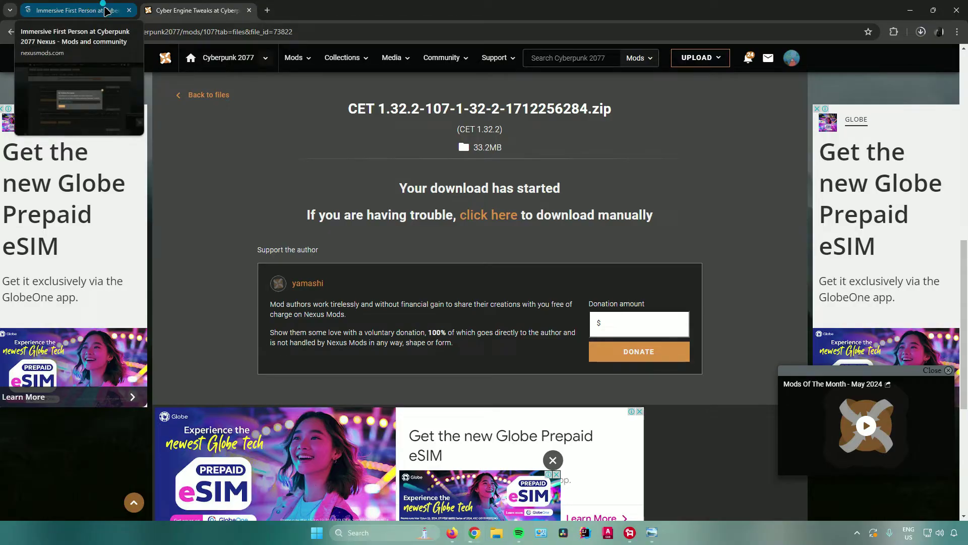
Return to the Immersive First Person tab, start the slow download of its zip file and show the browser's downloads
left_click(106, 10)
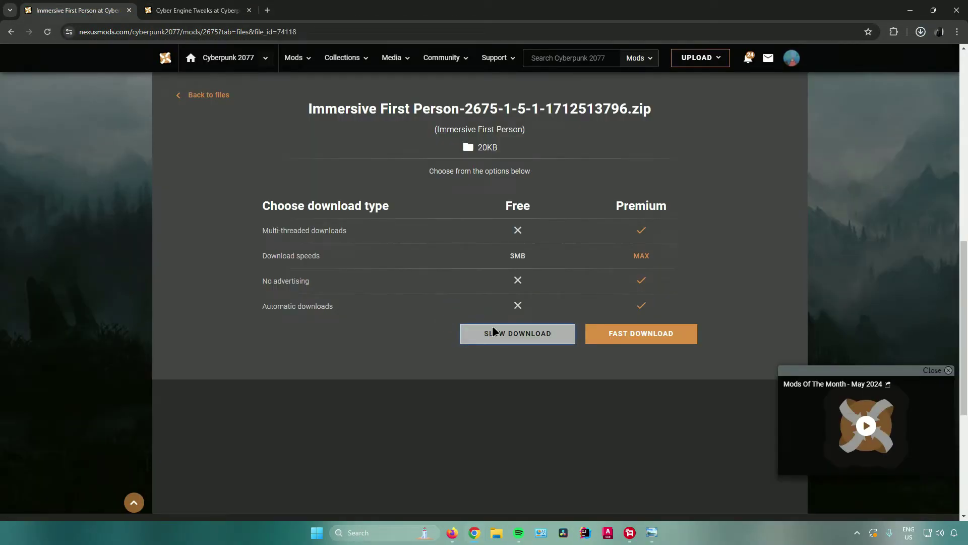
left_click(487, 331)
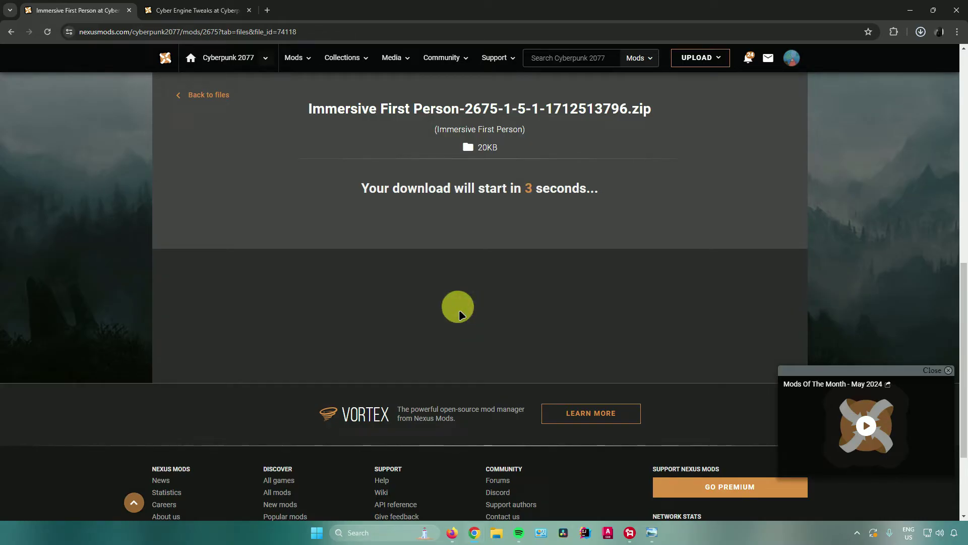
left_click(921, 33)
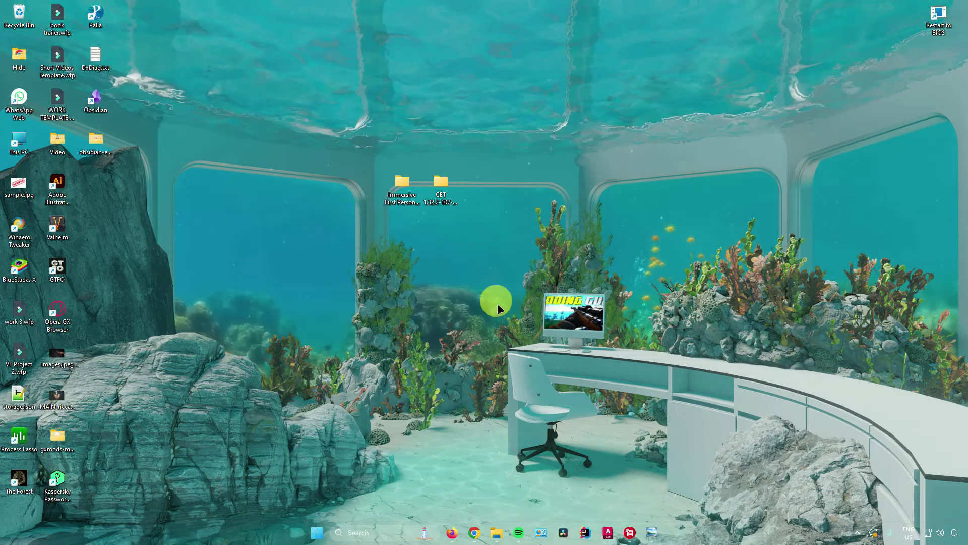
Switch to Steam, running in the background, and show the game library
left_click(858, 534)
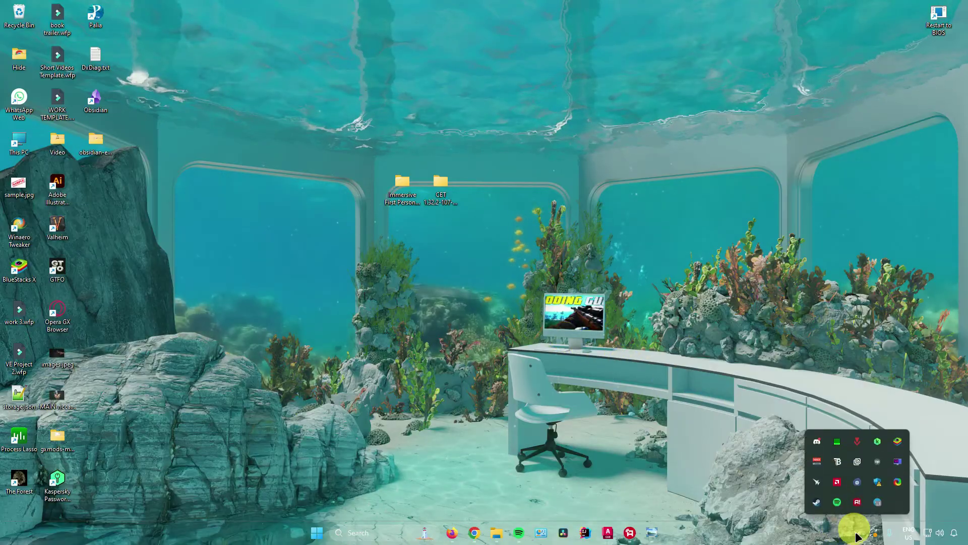
left_click(817, 502)
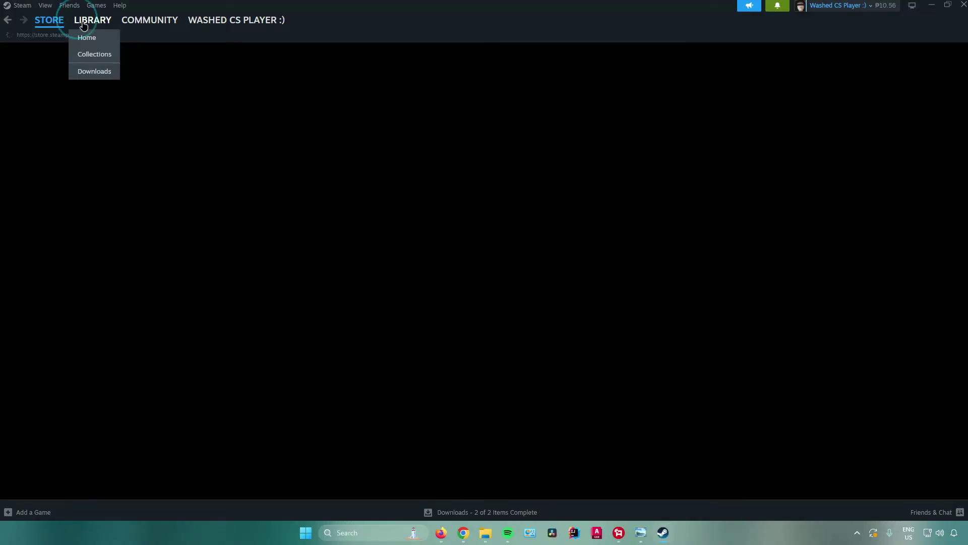
left_click(84, 25)
Browse the local files of Cyberpunk 2077 from the library and minimize Steam
scroll(54, 244, "down", 10)
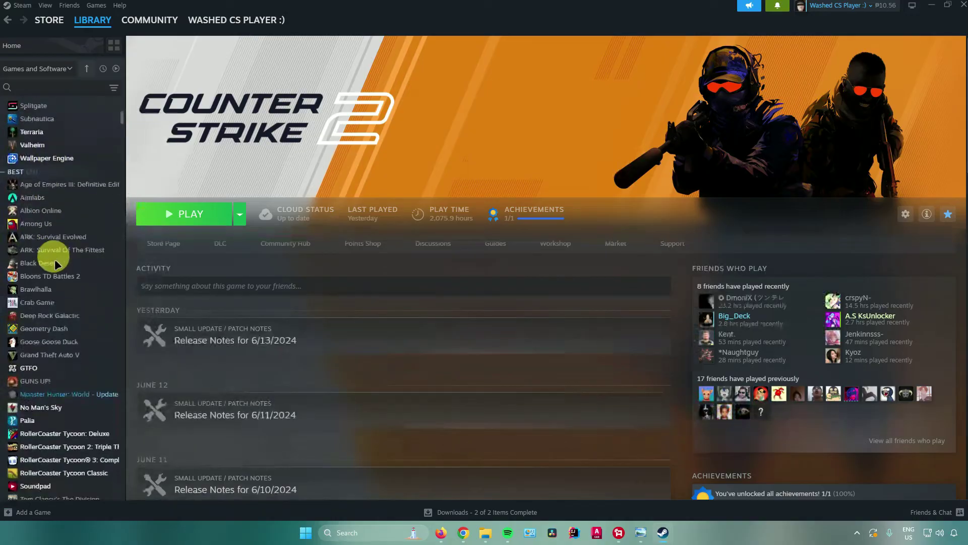
scroll(50, 257, "down", 10)
right_click(66, 327)
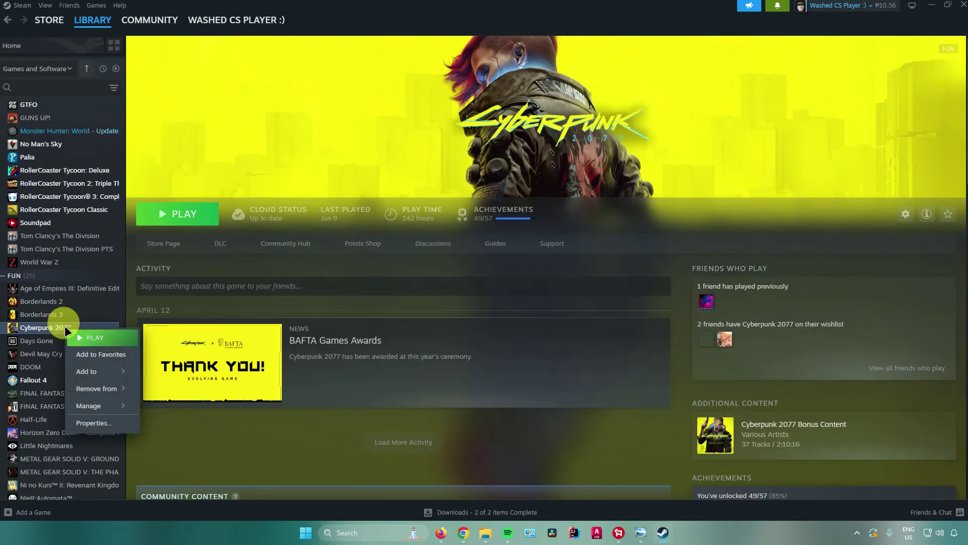
left_click(101, 406)
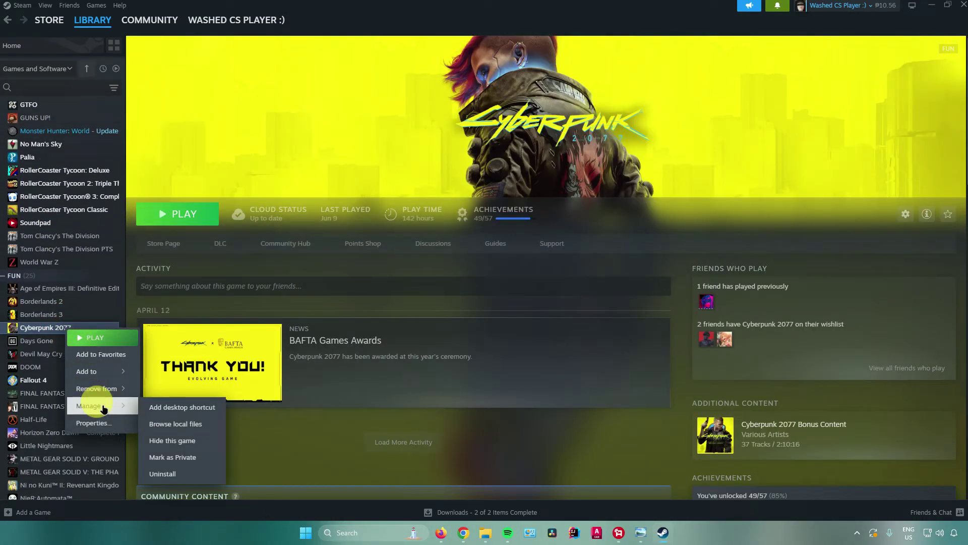
left_click(172, 425)
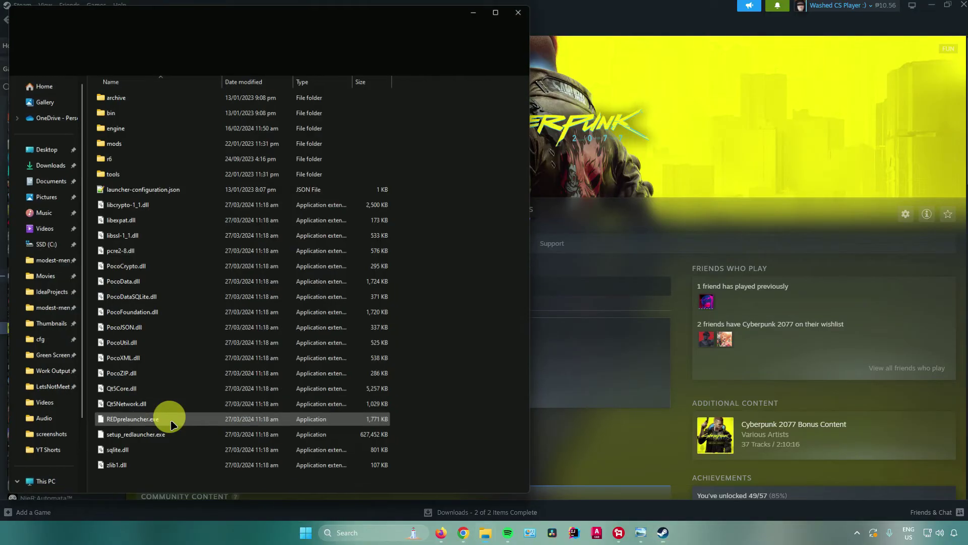
left_click(930, 5)
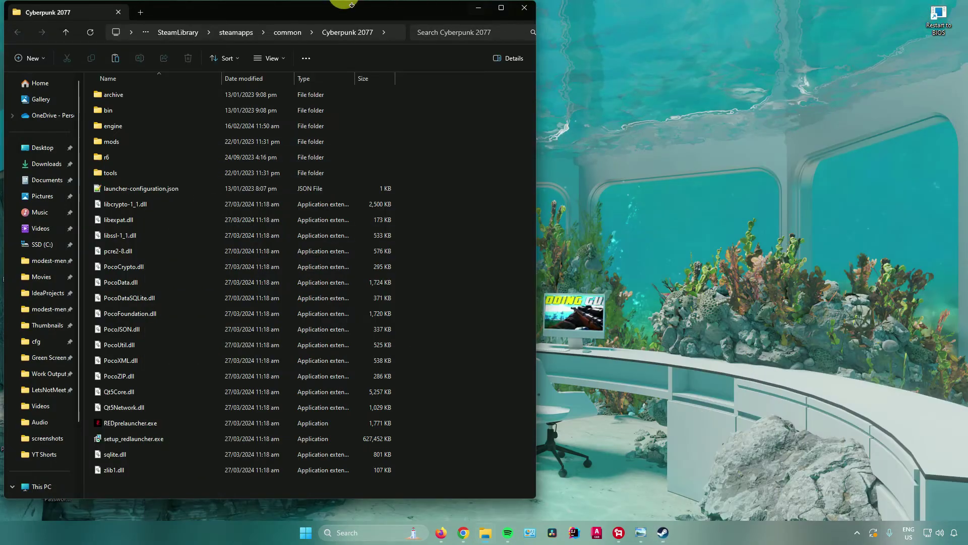
Arrange the Cyberpunk 2077 folder window beside the two extracted mod folders on the desktop
left_click_drag(344, 10, 816, 31)
left_click_drag(429, 186, 322, 183)
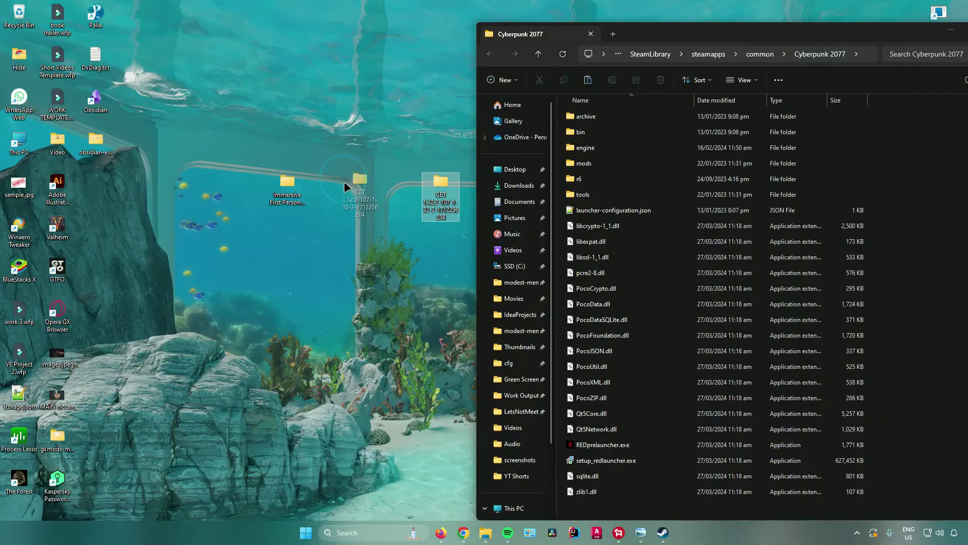
left_click(320, 143)
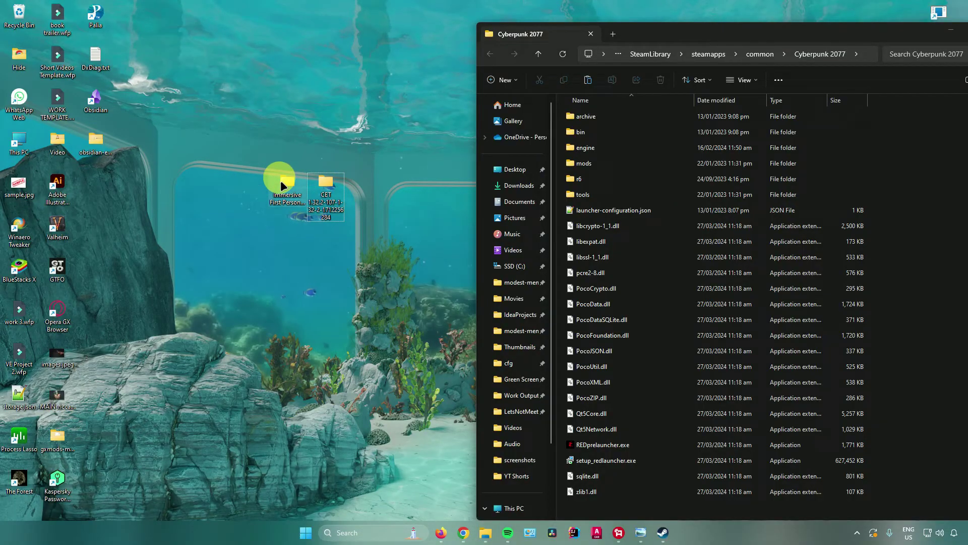
Copy the bin folder from the extracted CET 1.32.2 folder into the Cyberpunk 2077 game folder
double_click(283, 184)
left_click(519, 7)
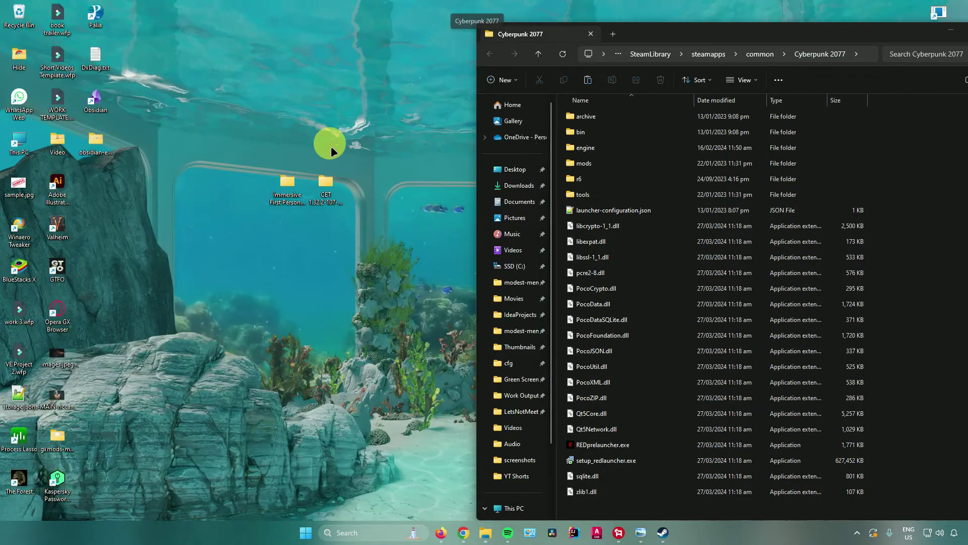
double_click(326, 178)
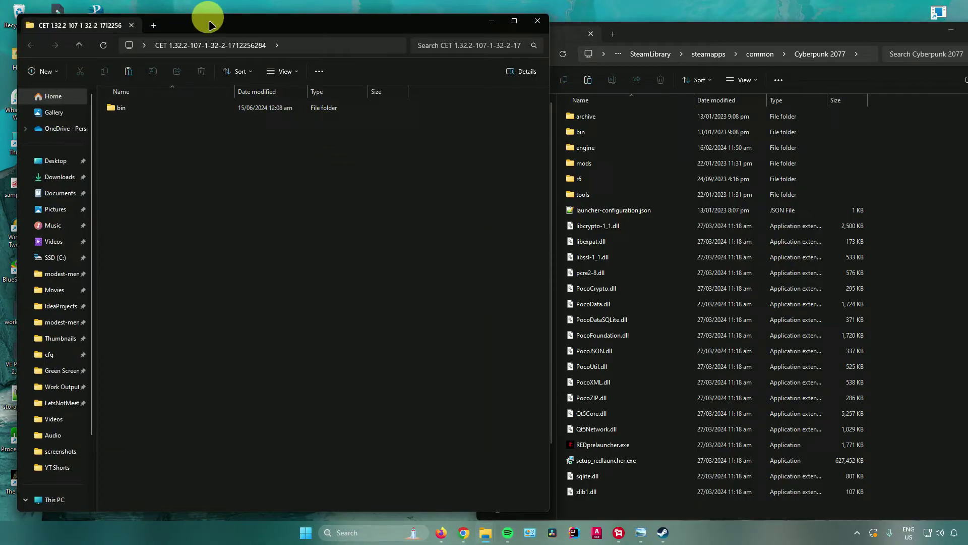
left_click_drag(199, 17, 162, 17)
left_click(168, 112)
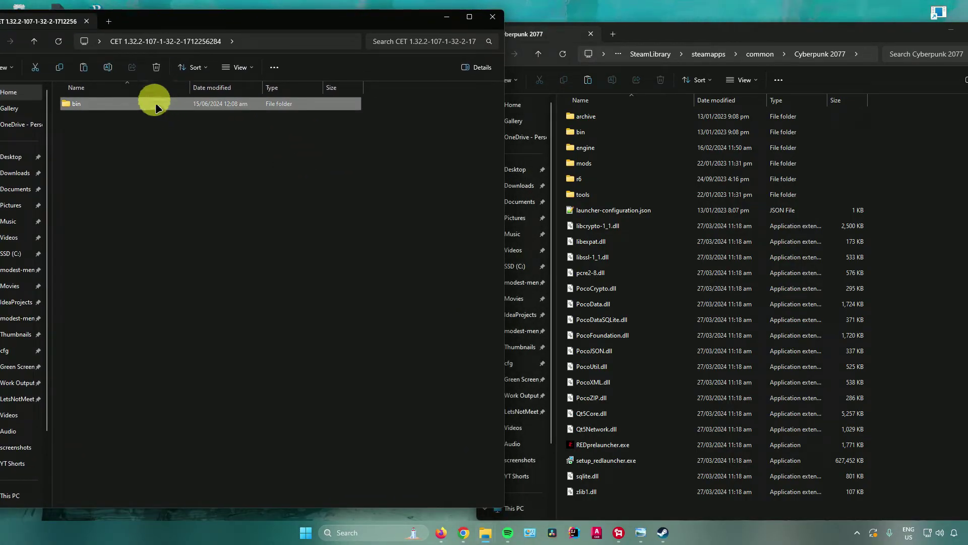
left_click_drag(227, 118, 892, 155)
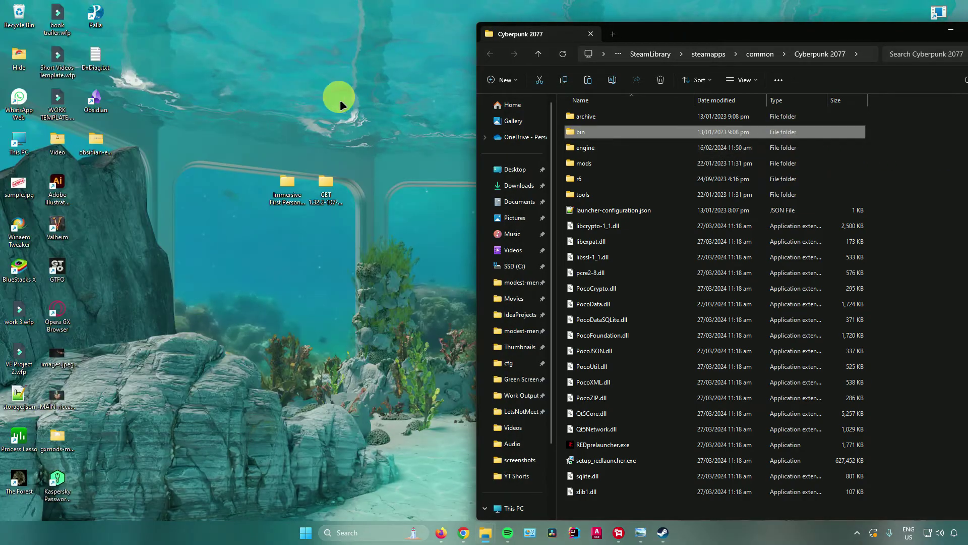
Copy the bin folder from the extracted Immersive First Person folder into the Cyberpunk 2077 game folder
double_click(291, 194)
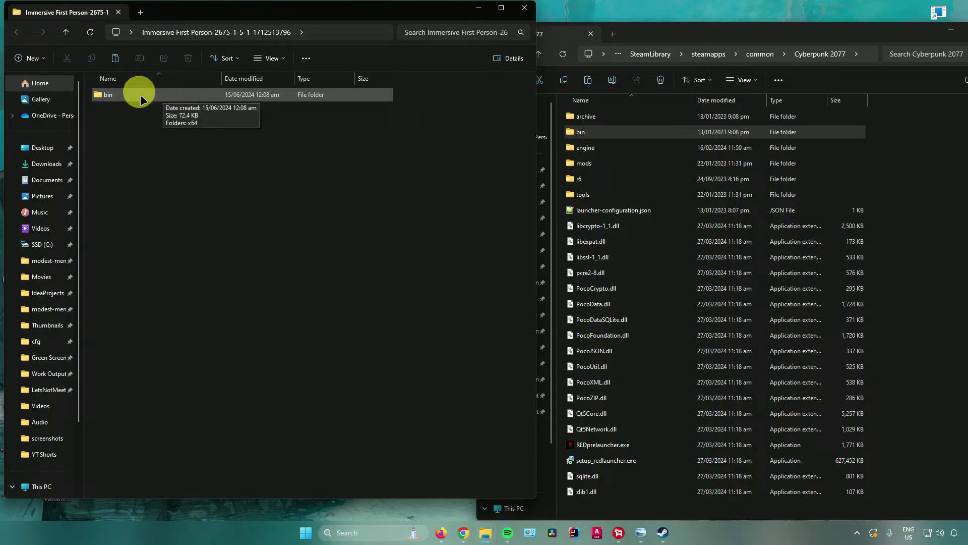
left_click_drag(188, 96, 907, 150)
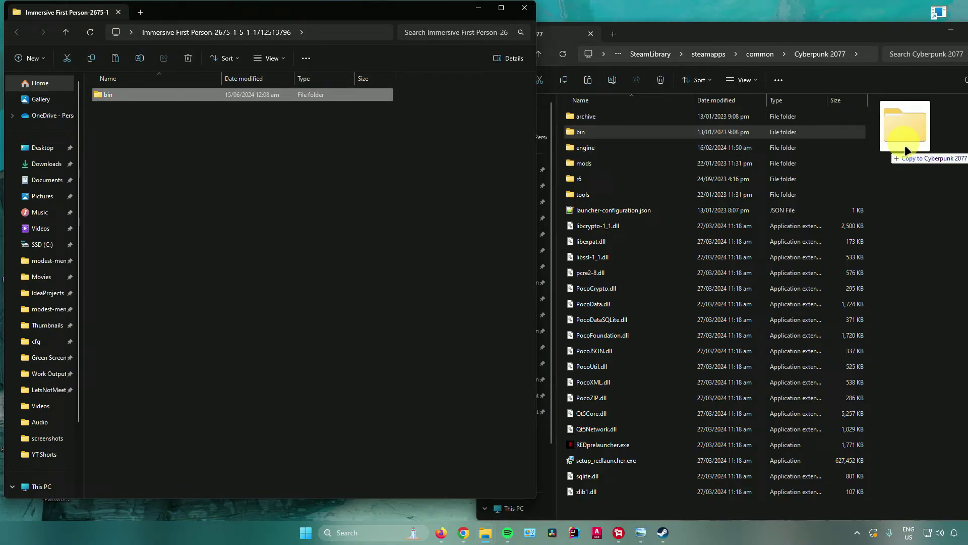
Minimize the extracted Immersive First Person folder, check the bin folder inside Cyberpunk 2077, and close the game folder window
left_click(478, 8)
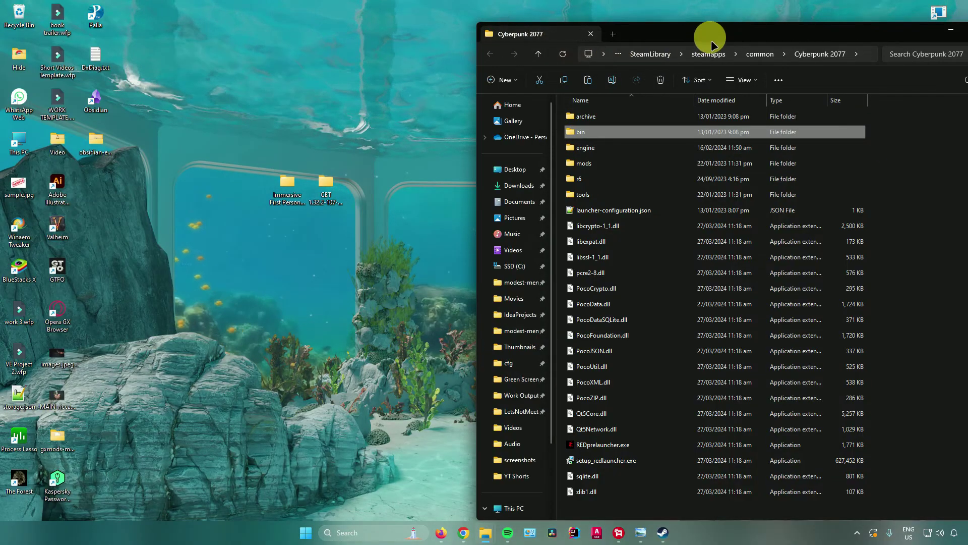
left_click_drag(697, 37, 517, 52)
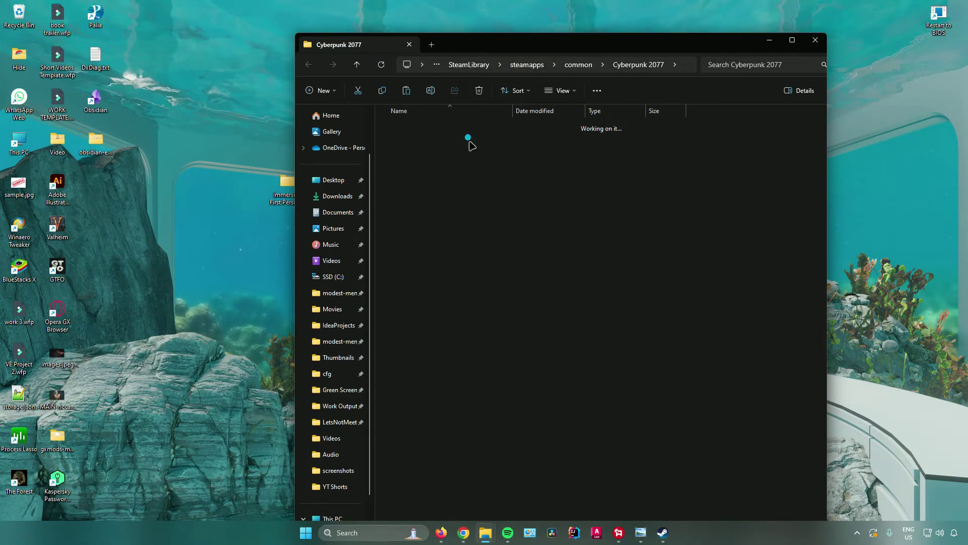
left_click(453, 130)
key("alt+Left")
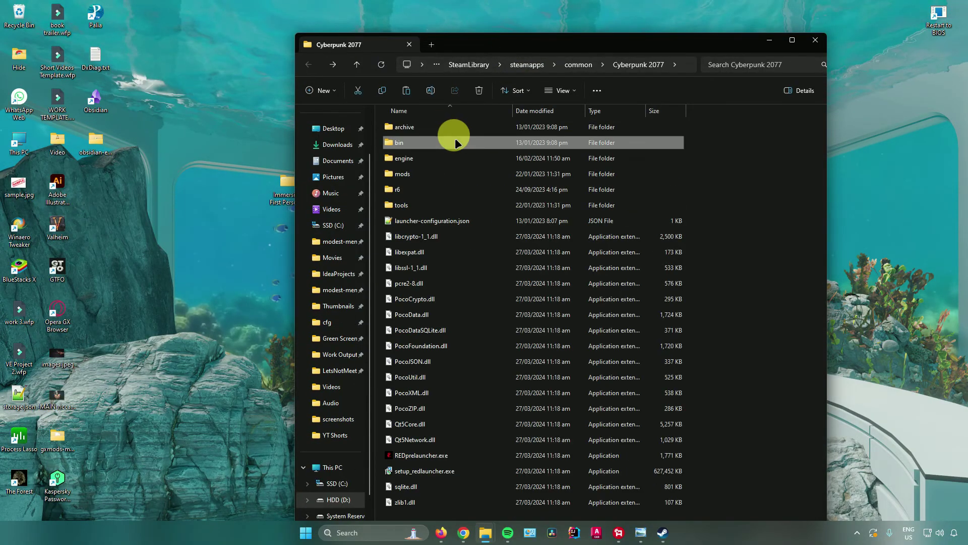
left_click(816, 40)
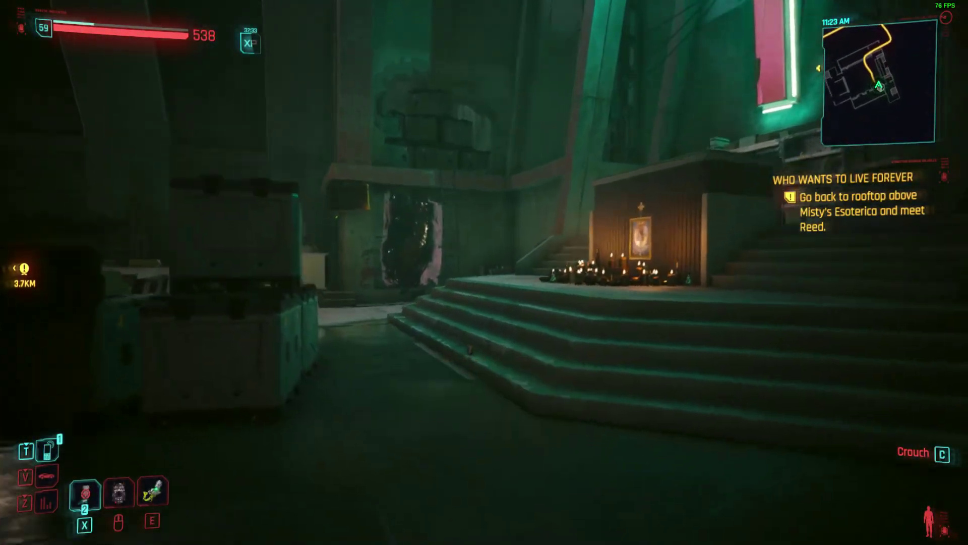
key("w")
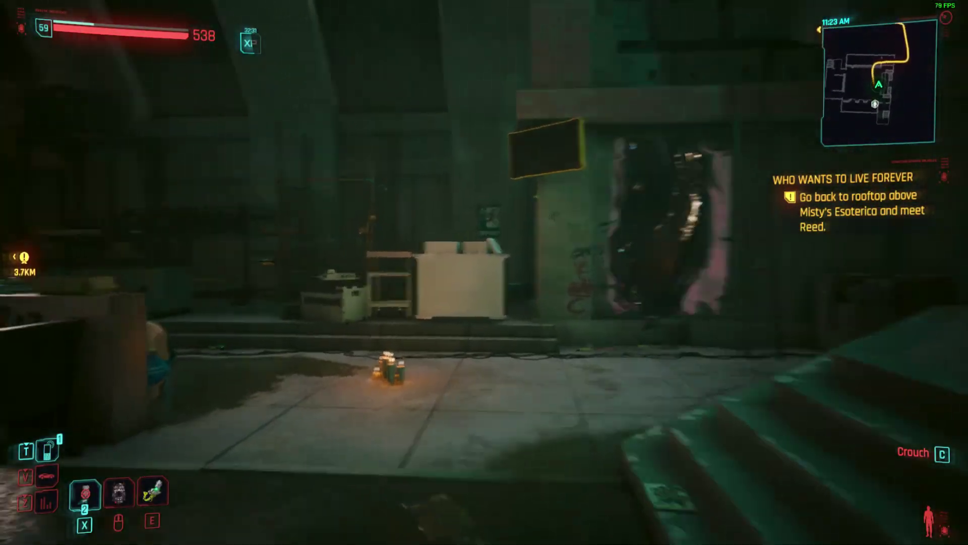
In Cyberpunk 2077, walk through the building and open the Cyber Engine Tweaks overlay to inspect the ImmersiveFirstPerson settings
mouse_move(484, 272)
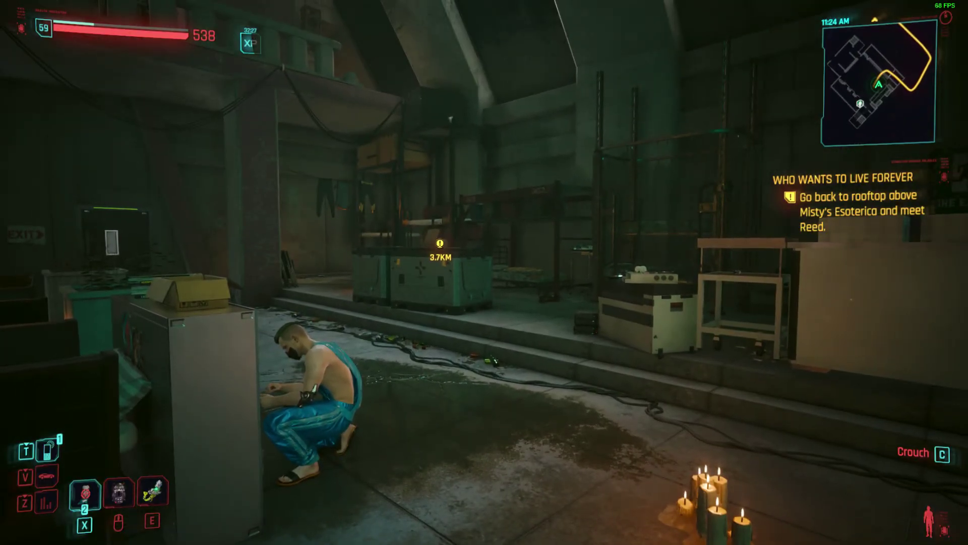
key("grave")
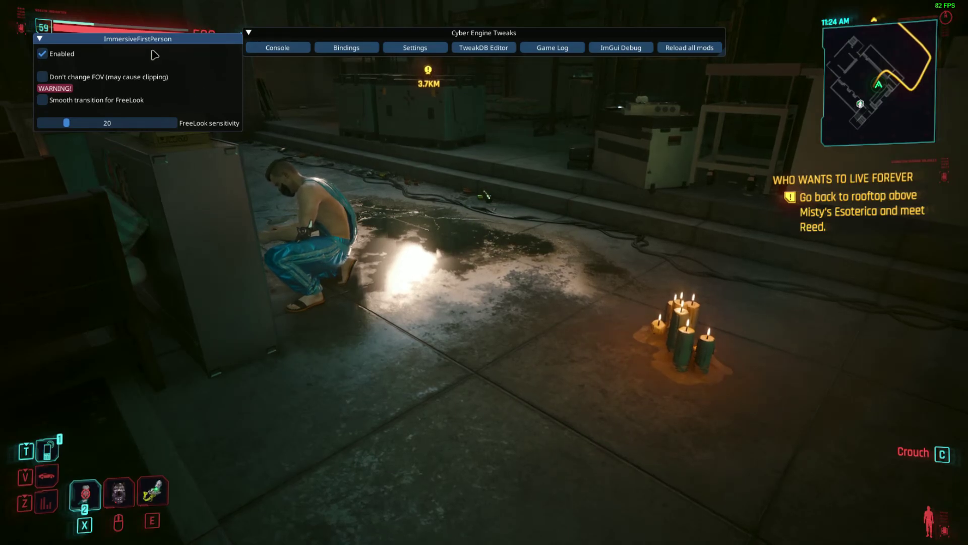
left_click_drag(154, 43, 418, 129)
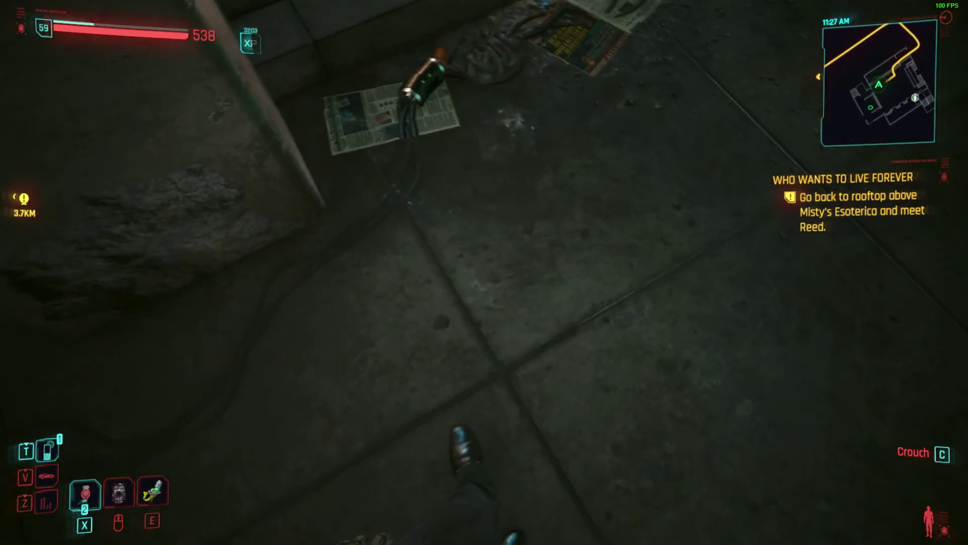
Walk to the door beside the exit sign to test the mod's first-person view in the game
key("w")
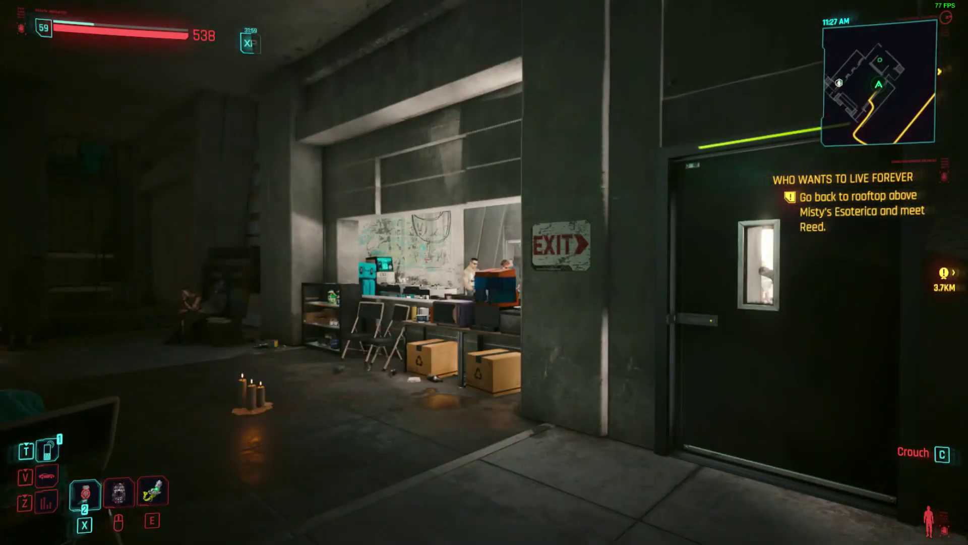
key("a")
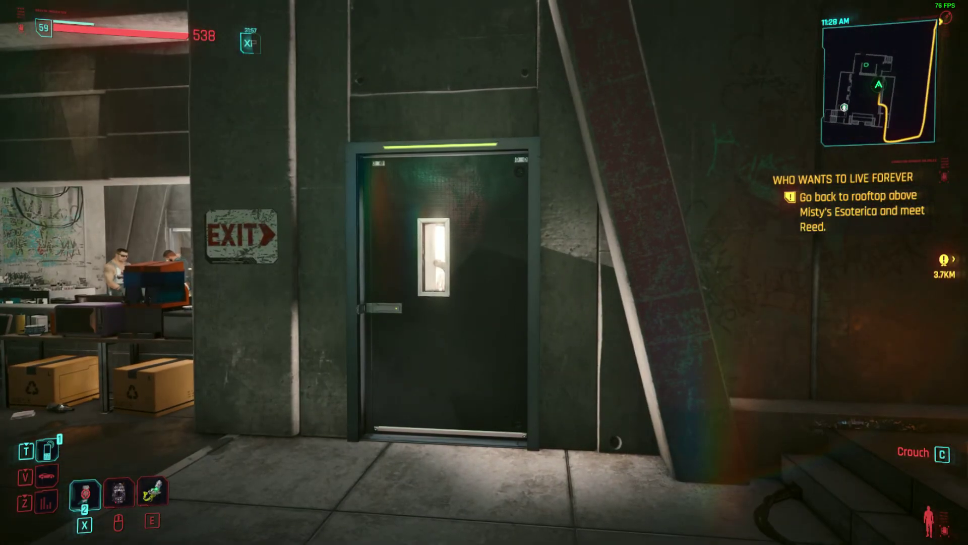